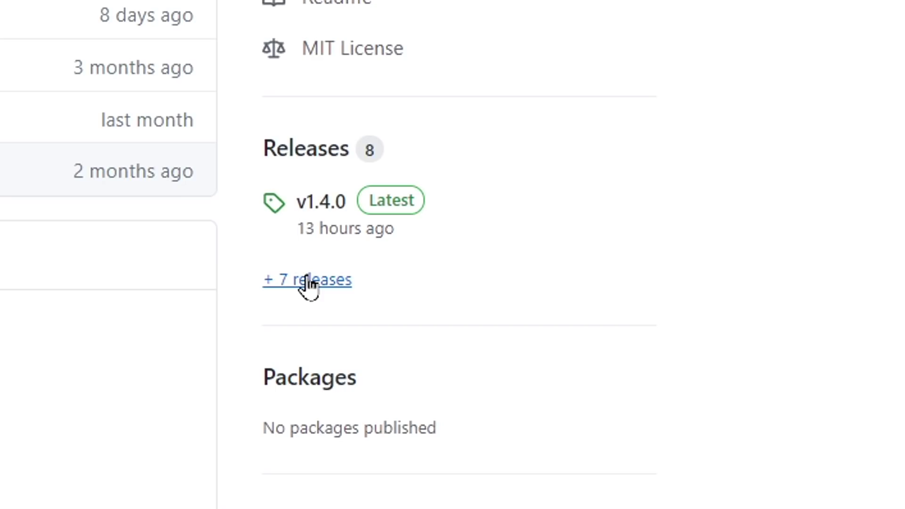
- Open the repository's full release list and read the Pir sensor issue #72 linked under an earlier release's fixed issues
{"action": "left_click", "coordinate": [309, 281]}
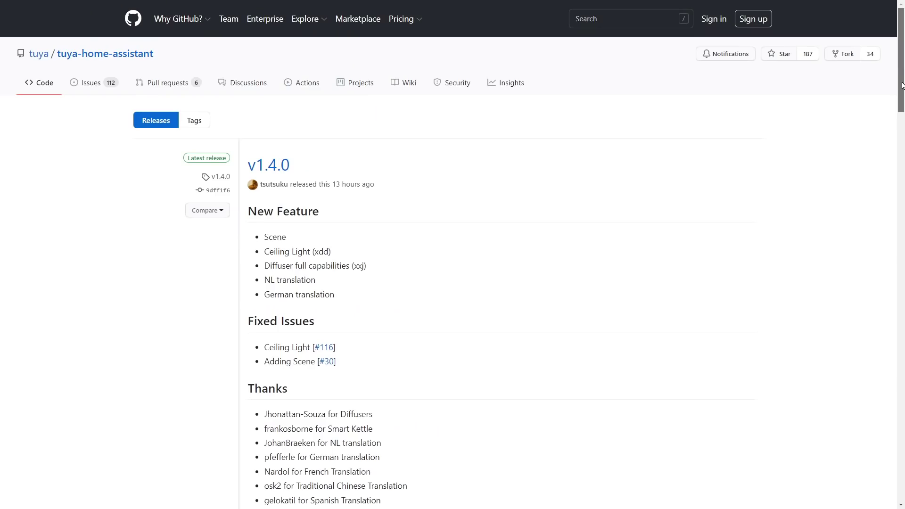
{"action": "left_click_drag", "start_coordinate": [903, 85], "coordinate": [903, 211]}
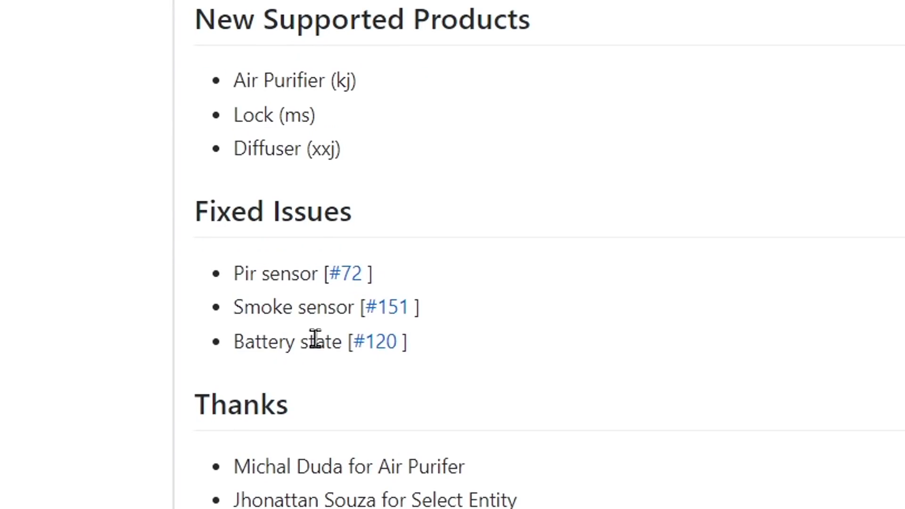
{"action": "mouse_move", "coordinate": [352, 279]}
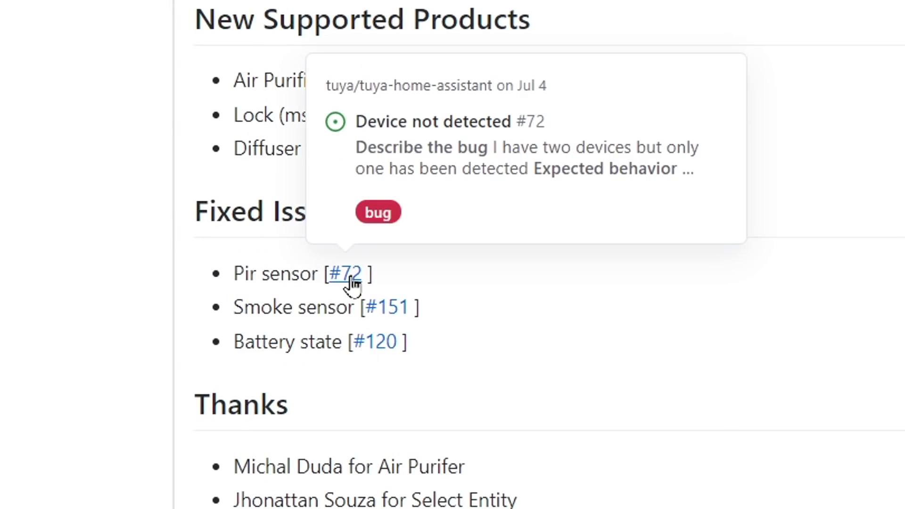
{"action": "left_click", "coordinate": [351, 278]}
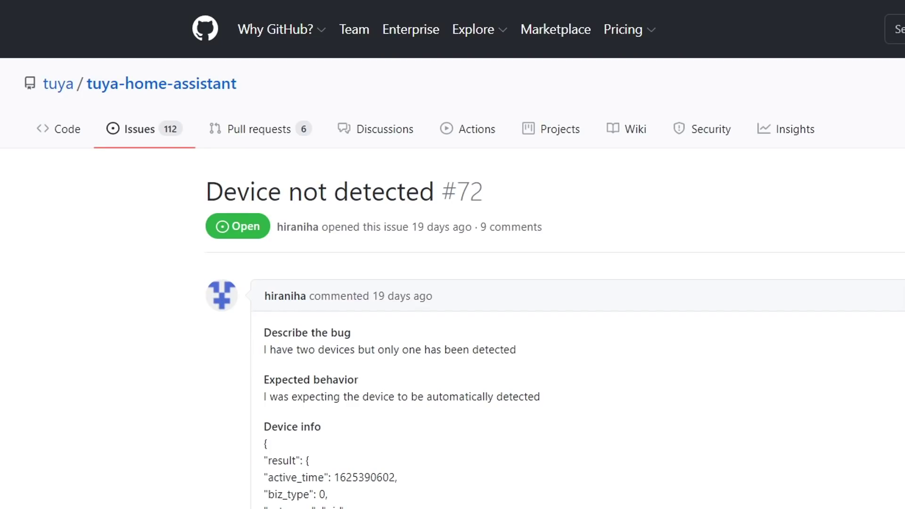
{"action": "scroll", "coordinate": [842, 355], "scroll_direction": "down", "scroll_amount": 12}
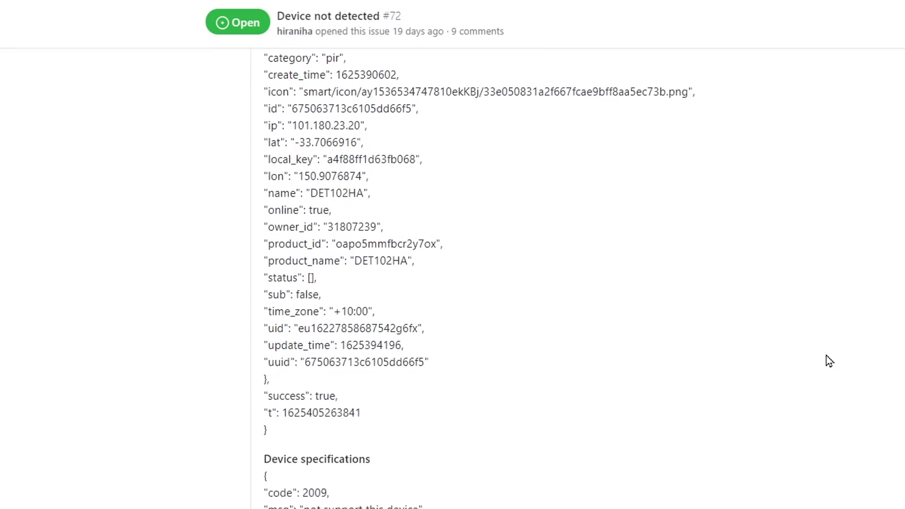
{"action": "scroll", "coordinate": [829, 362], "scroll_direction": "down", "scroll_amount": 1}
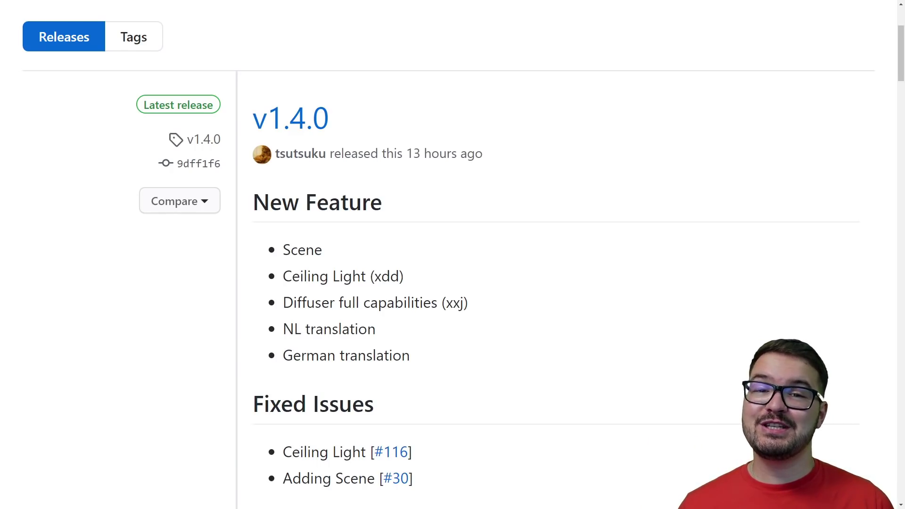
- Review the v1.4.0 release notes and read the linked Adding Scene issue #30
{"action": "scroll", "coordinate": [453, 255], "scroll_direction": "down", "scroll_amount": 1}
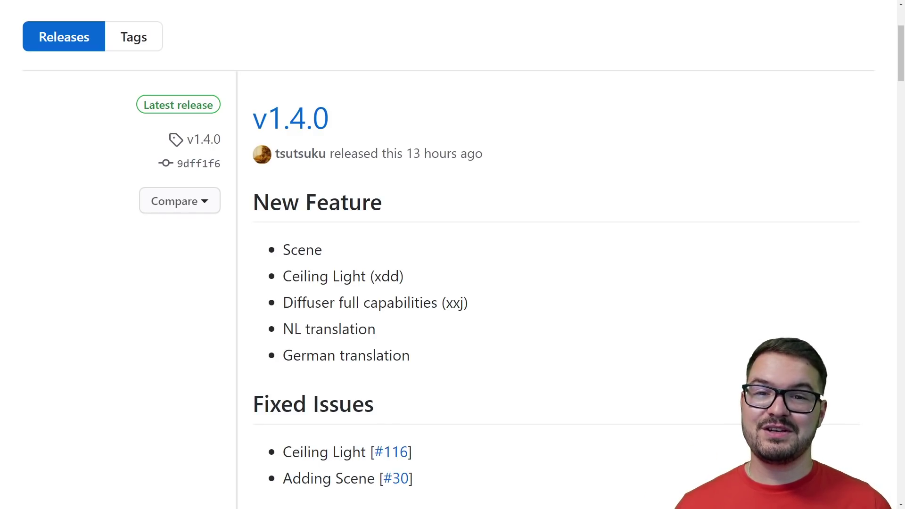
{"action": "scroll", "coordinate": [448, 255], "scroll_direction": "down", "scroll_amount": 2}
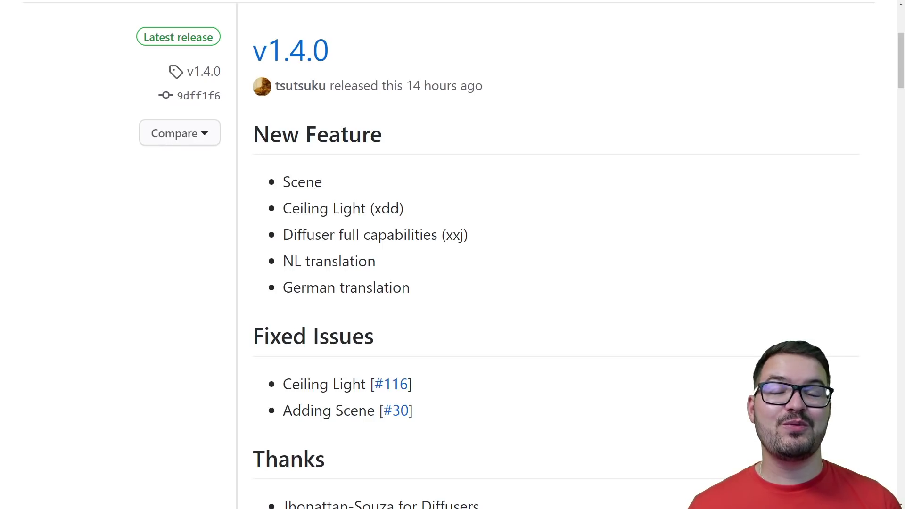
{"action": "mouse_move", "coordinate": [400, 417]}
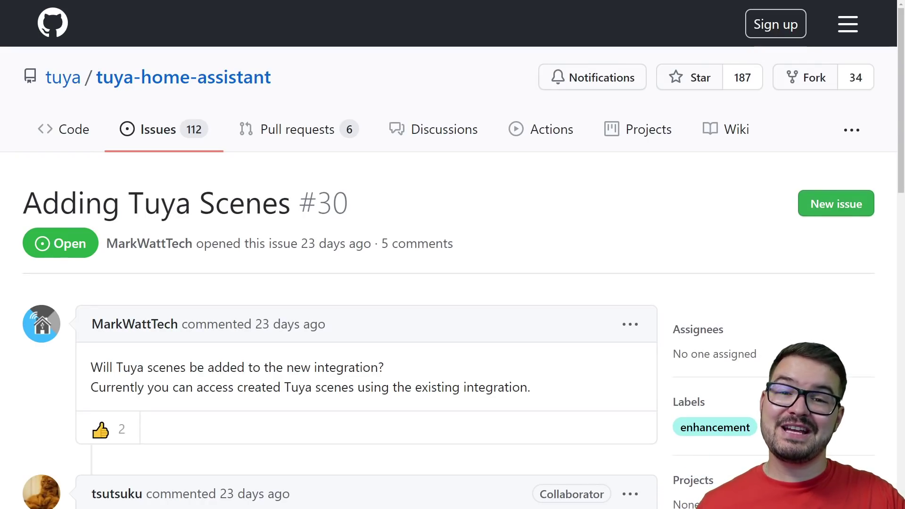
{"action": "scroll", "coordinate": [616, 208], "scroll_direction": "down", "scroll_amount": 1}
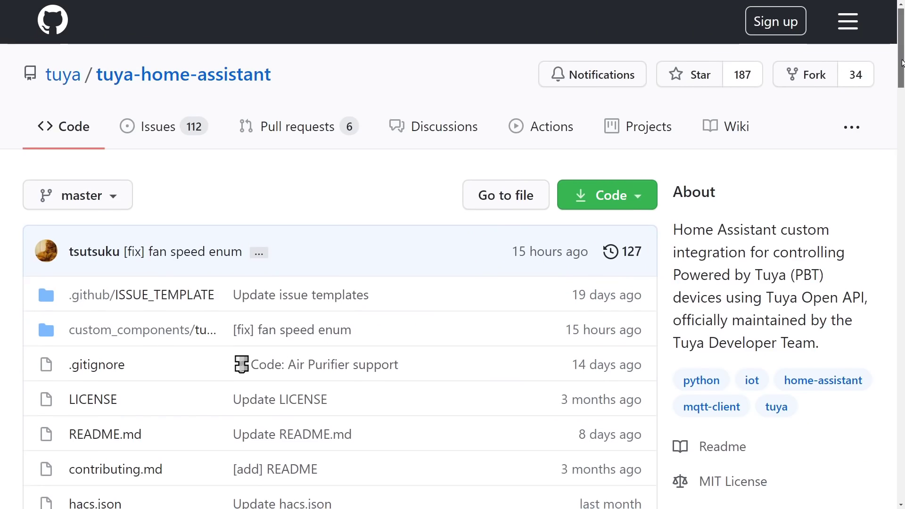
- Look through the tuya-home-assistant repository's README down to the Tuya Beta Test Program section
{"action": "scroll", "coordinate": [453, 254], "scroll_direction": "down", "scroll_amount": 10}
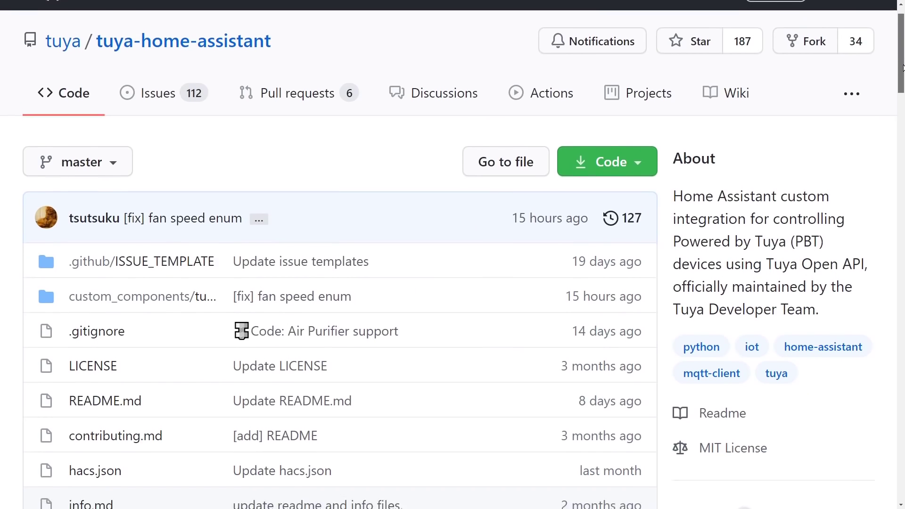
{"action": "scroll", "coordinate": [340, 255], "scroll_direction": "down", "scroll_amount": 10}
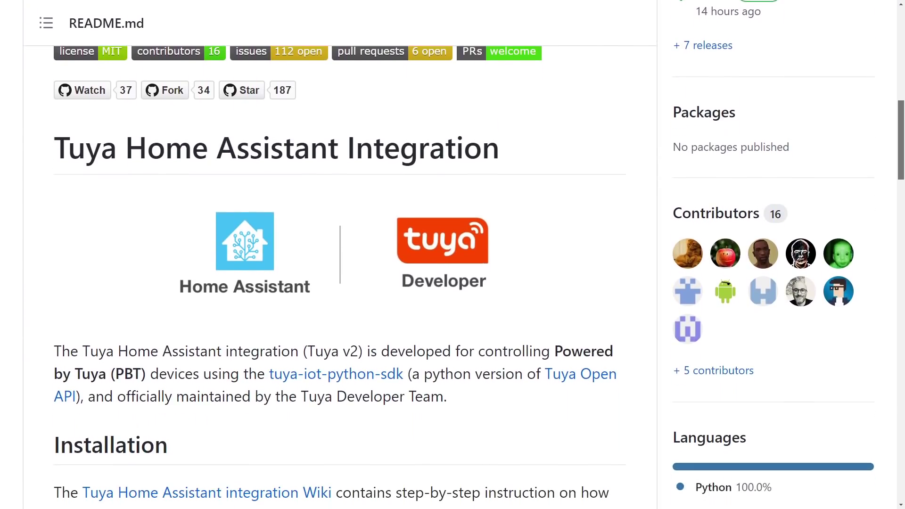
{"action": "scroll", "coordinate": [339, 254], "scroll_direction": "down", "scroll_amount": 10}
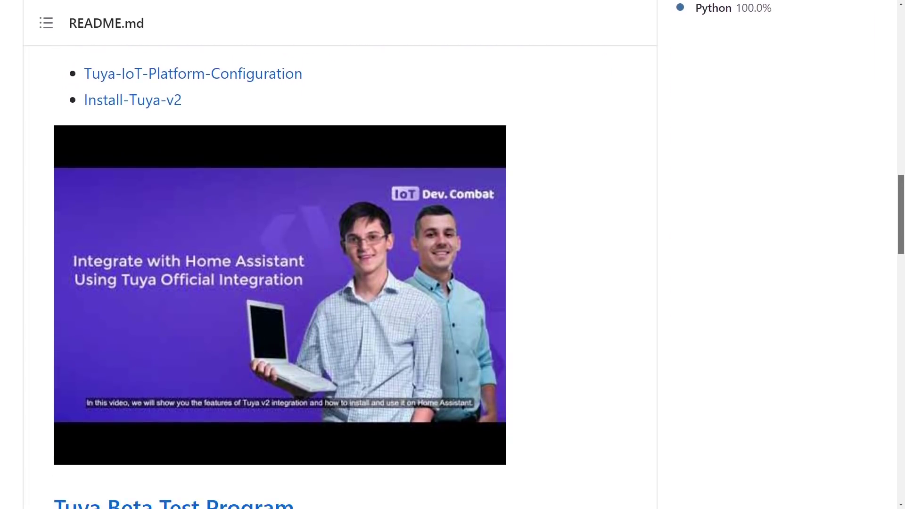
{"action": "scroll", "coordinate": [339, 255], "scroll_direction": "down", "scroll_amount": 4}
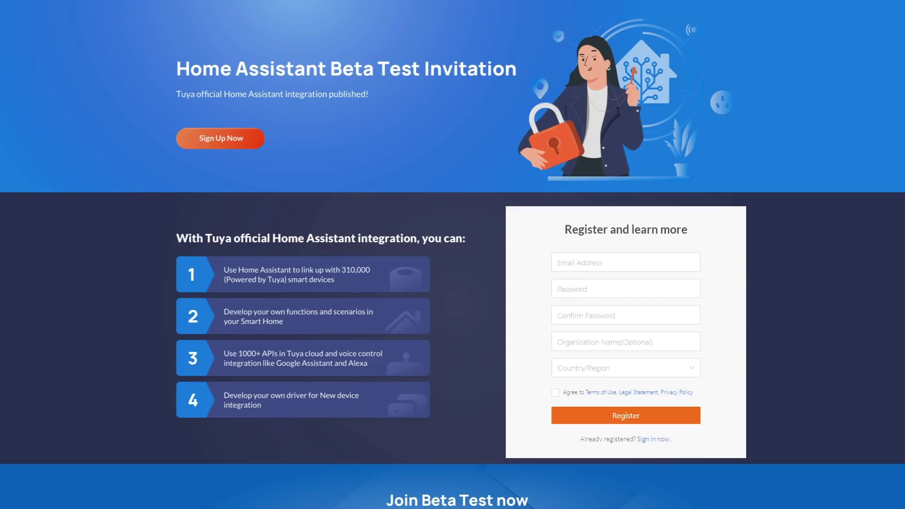
- Examine the Home Assistant Beta Test Invitation page, including its registration form and development gift packages
{"action": "scroll", "coordinate": [453, 255], "scroll_direction": "down", "scroll_amount": 4}
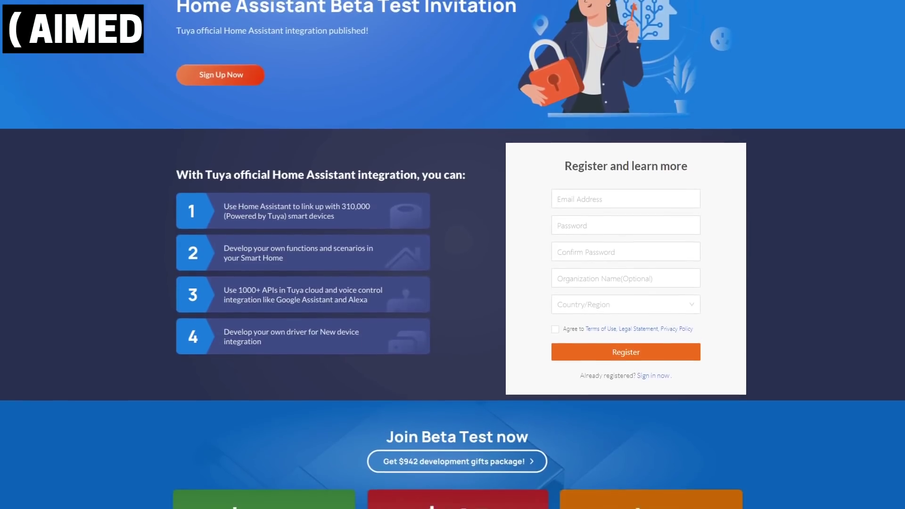
{"action": "scroll", "coordinate": [453, 254], "scroll_direction": "down", "scroll_amount": 4}
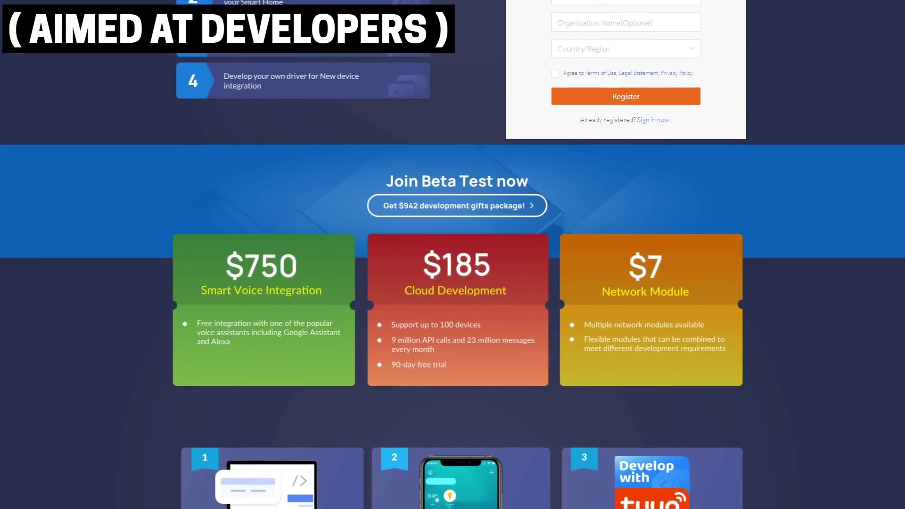
{"action": "scroll", "coordinate": [453, 255], "scroll_direction": "down", "scroll_amount": 1}
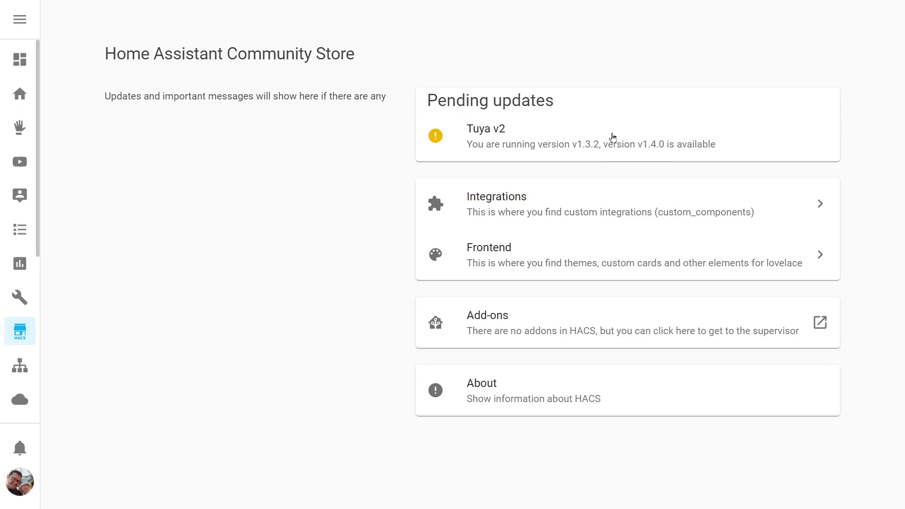
- In the Home Assistant Community Store, review the pending Tuya v2 release notes and update the integration to v1.4.0
{"action": "left_click", "coordinate": [612, 137]}
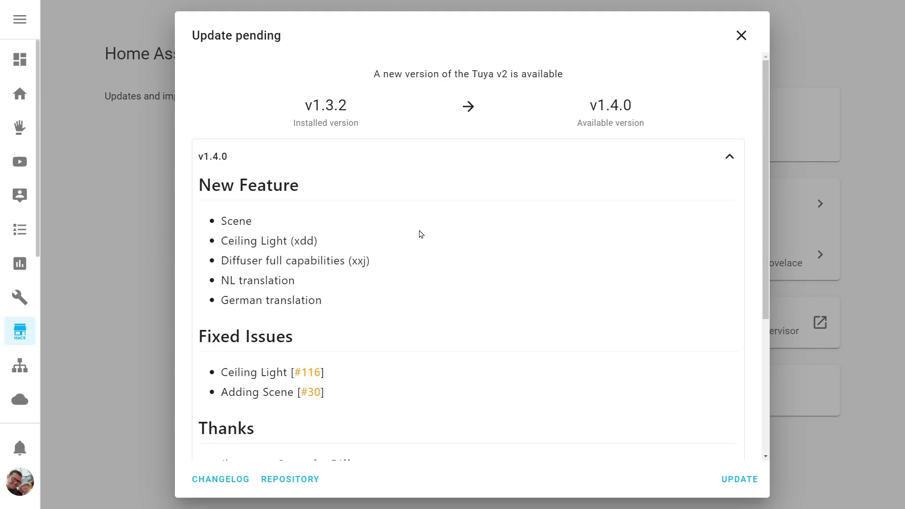
{"action": "scroll", "coordinate": [421, 234], "scroll_direction": "down", "scroll_amount": 3}
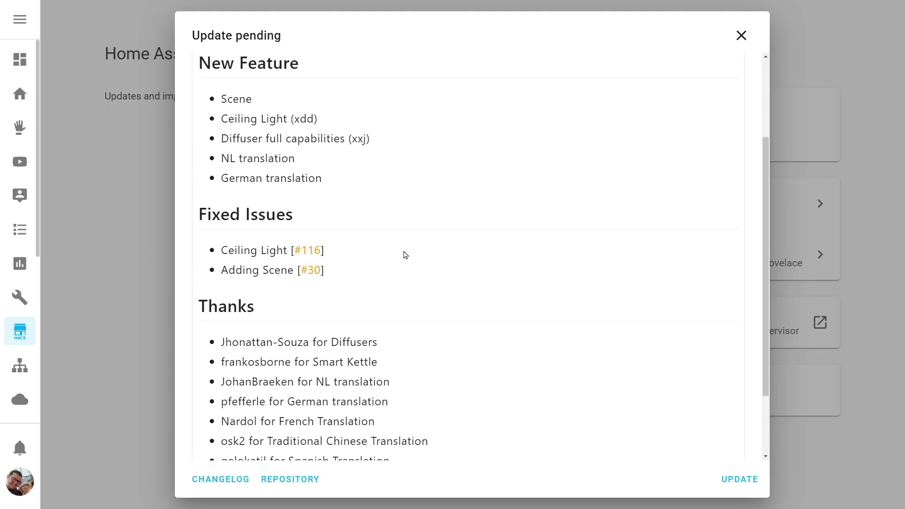
{"action": "scroll", "coordinate": [368, 282], "scroll_direction": "down", "scroll_amount": 2}
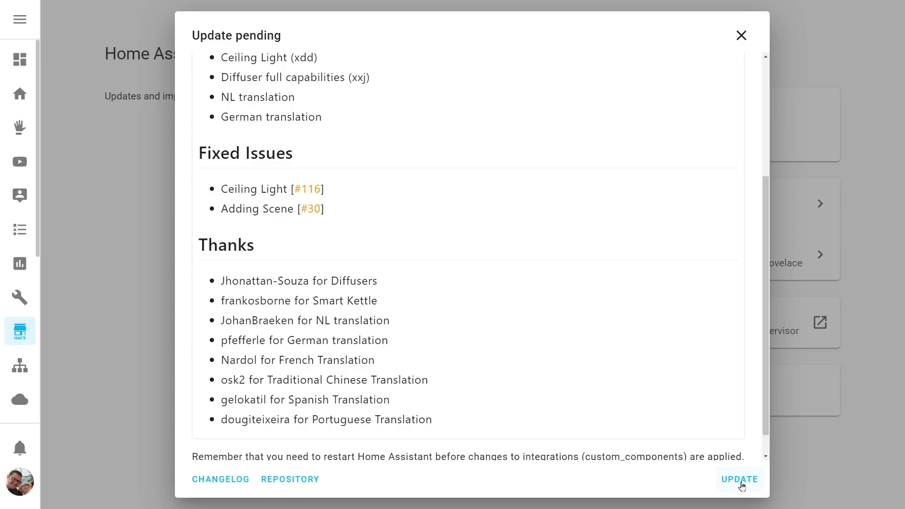
{"action": "left_click", "coordinate": [741, 481]}
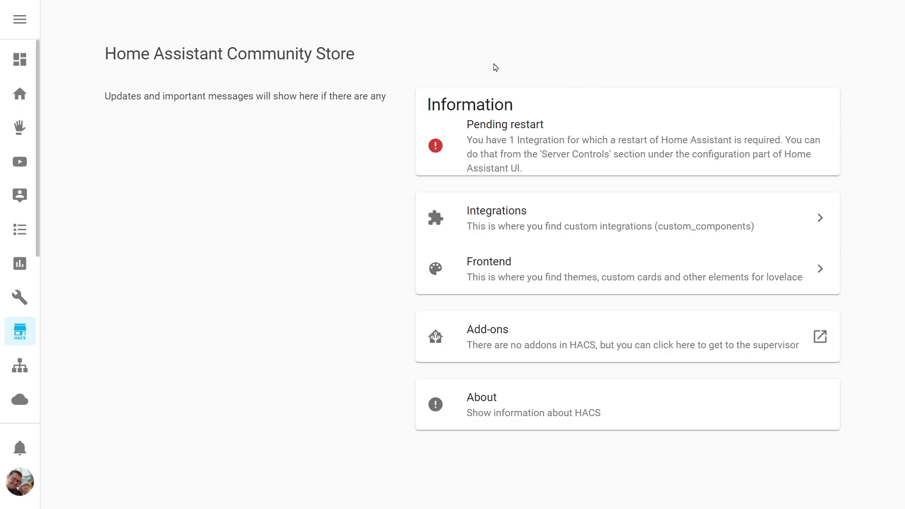
{"action": "left_click", "coordinate": [507, 150]}
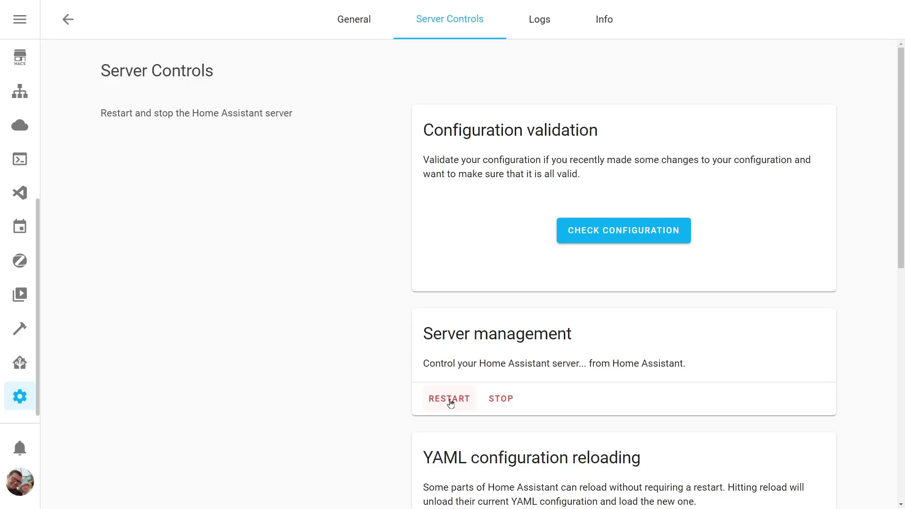
{"action": "left_click", "coordinate": [451, 402]}
{"action": "left_click", "coordinate": [568, 306]}
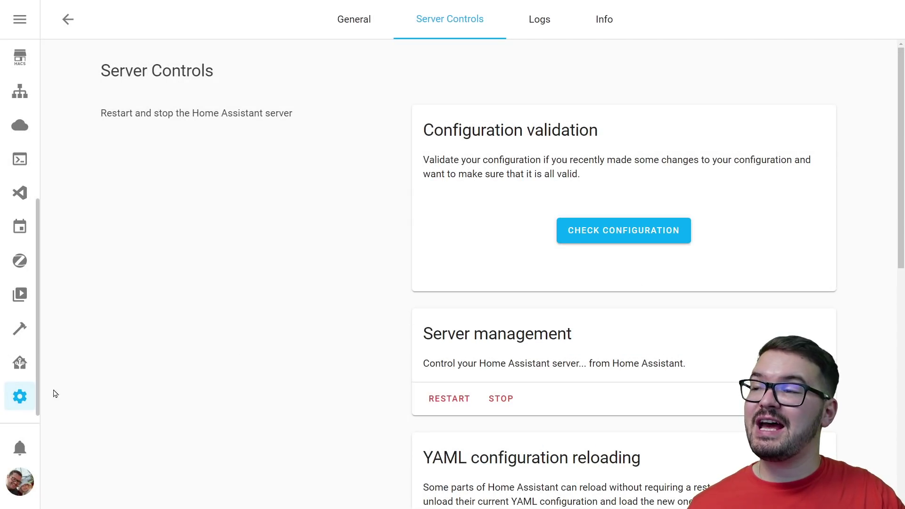
- Delete the Tuya v2 integration that failed to set up from the configured integrations
{"action": "left_click", "coordinate": [13, 403]}
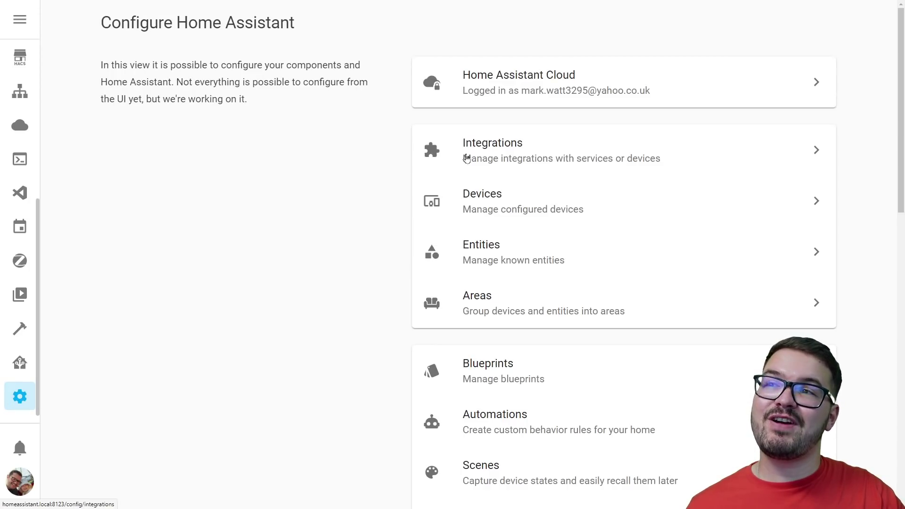
{"action": "left_click", "coordinate": [467, 158]}
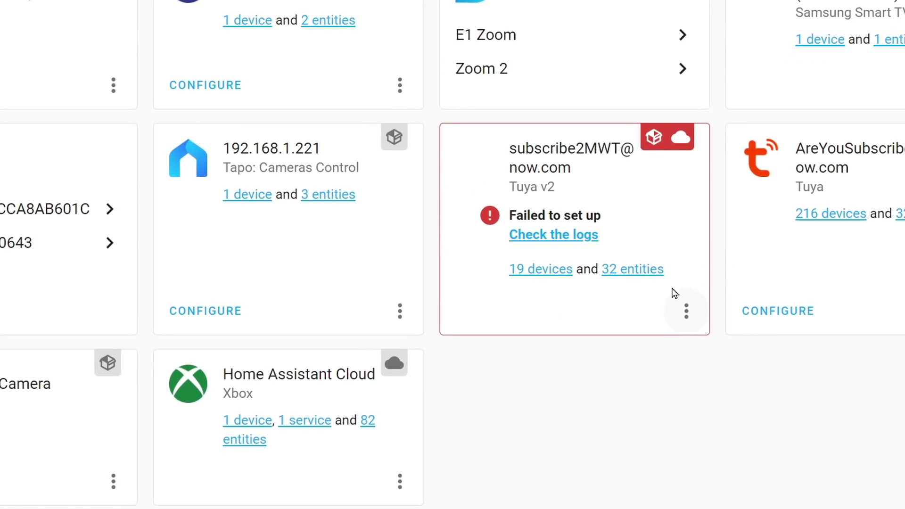
{"action": "left_click", "coordinate": [690, 319]}
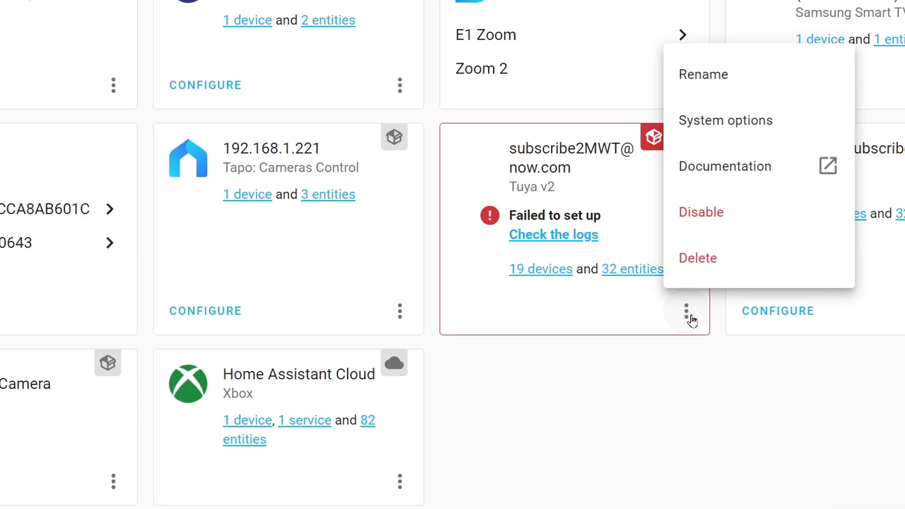
{"action": "left_click", "coordinate": [710, 262]}
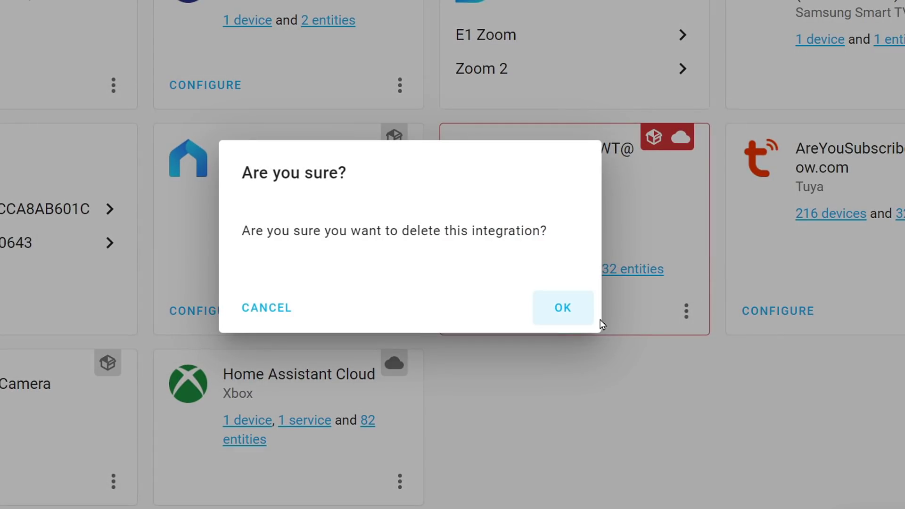
{"action": "left_click", "coordinate": [564, 309]}
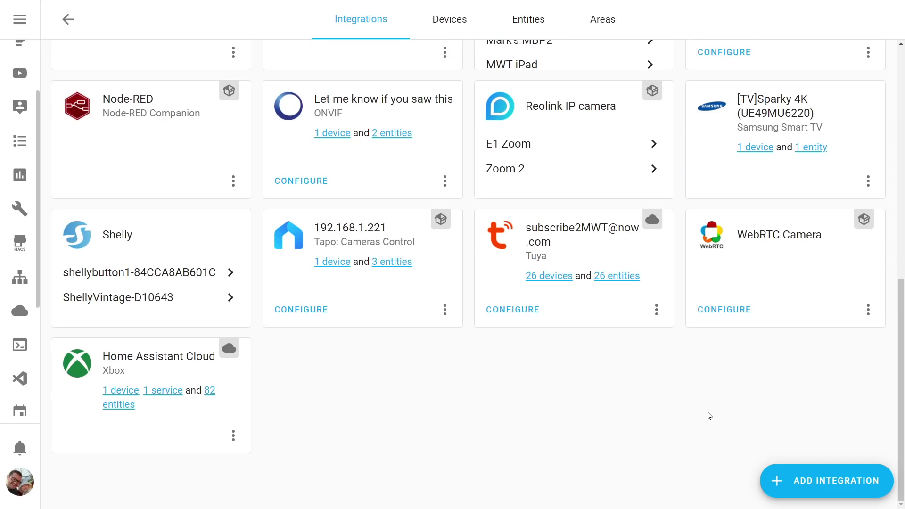
- Add the Tuya v2 integration with the access ID, access secret, smartlife app, country code 44, account e-mail and password
{"action": "left_click", "coordinate": [795, 485]}
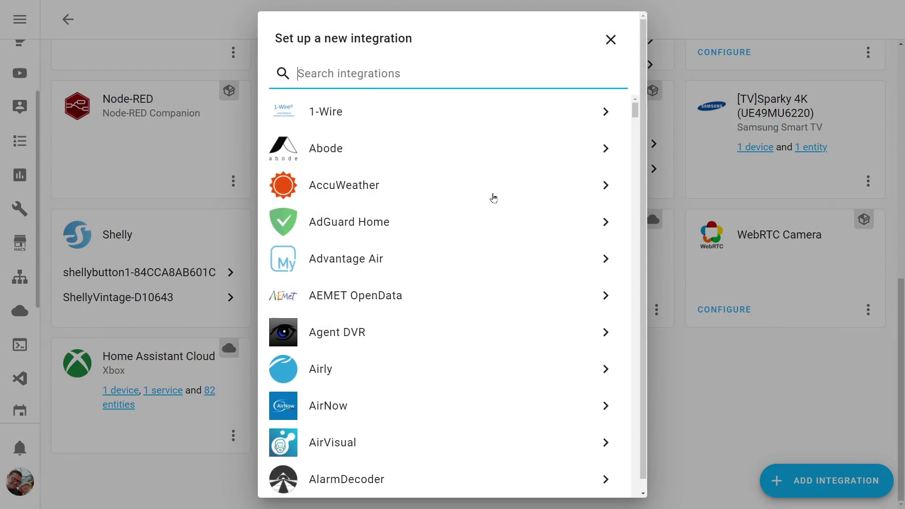
{"action": "type", "text": "tuya"}
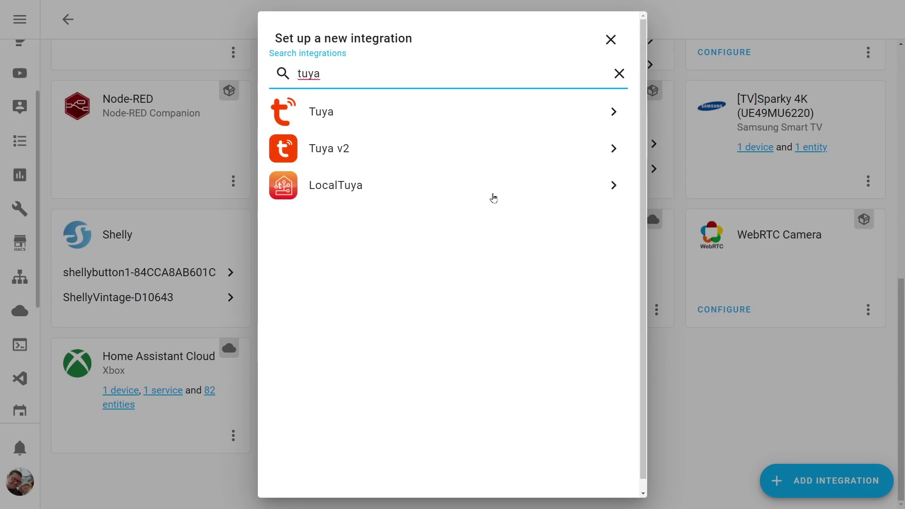
{"action": "left_click", "coordinate": [387, 158]}
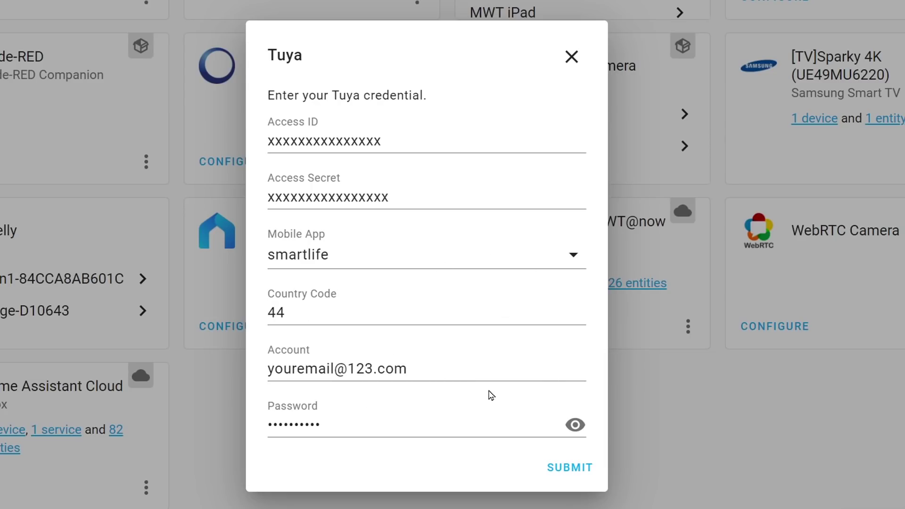
{"action": "left_click", "coordinate": [569, 468]}
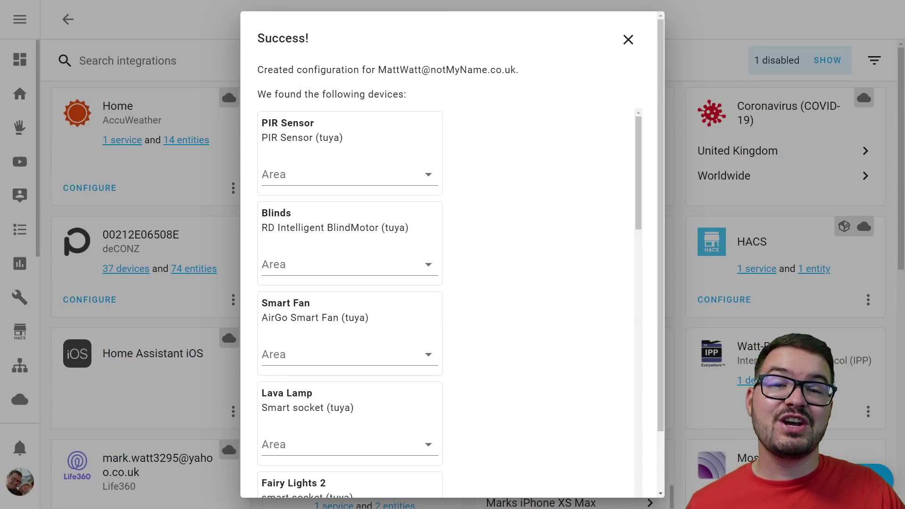
- Review the devices provided by the Tuya v2 integration and open the Front Room Party Lights scene
{"action": "scroll", "coordinate": [551, 213], "scroll_direction": "down", "scroll_amount": 2}
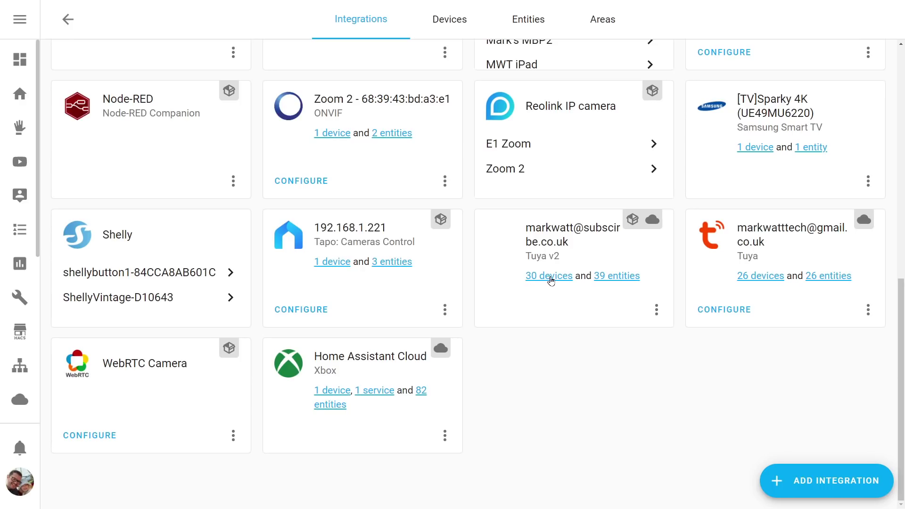
{"action": "left_click", "coordinate": [553, 278]}
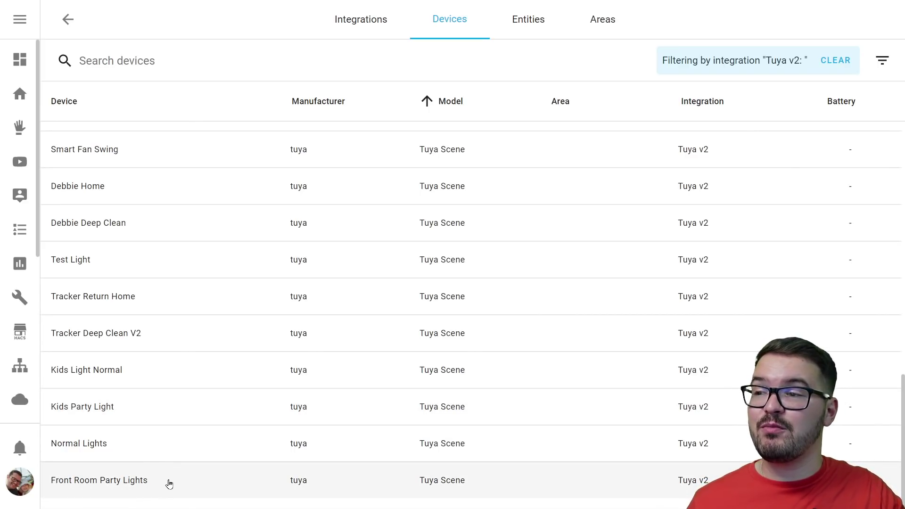
{"action": "left_click", "coordinate": [169, 484]}
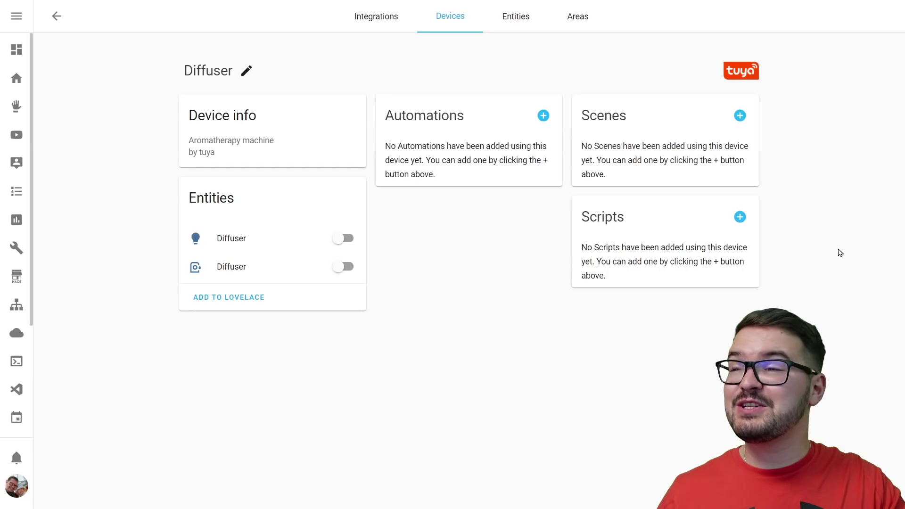
- Test the Diffuser's light and humidifier switches, and open the humidifier entity's controls to view its mode options
{"action": "left_click", "coordinate": [344, 267]}
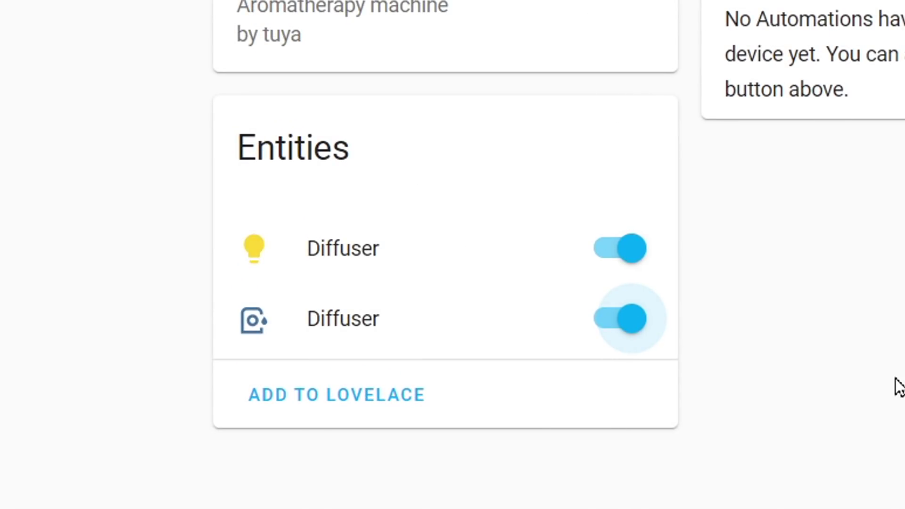
{"action": "left_click", "coordinate": [623, 253]}
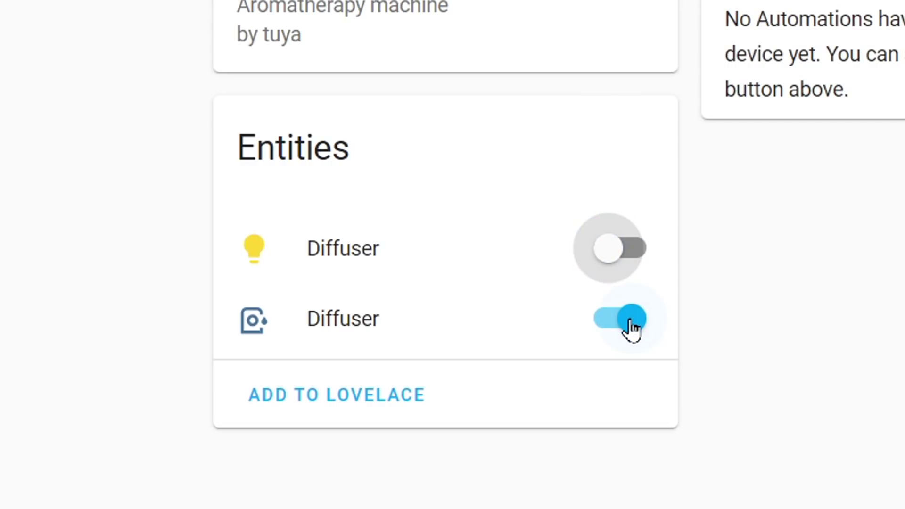
{"action": "left_click", "coordinate": [254, 321]}
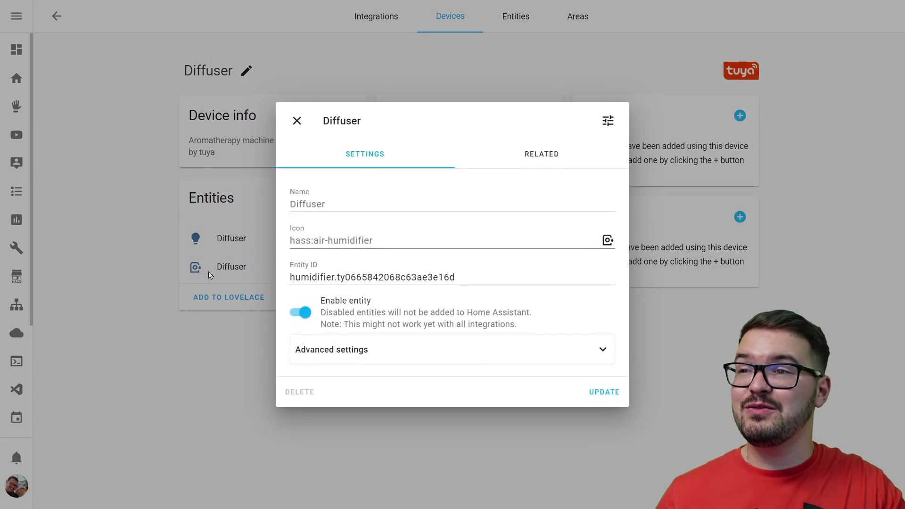
{"action": "left_click", "coordinate": [611, 123]}
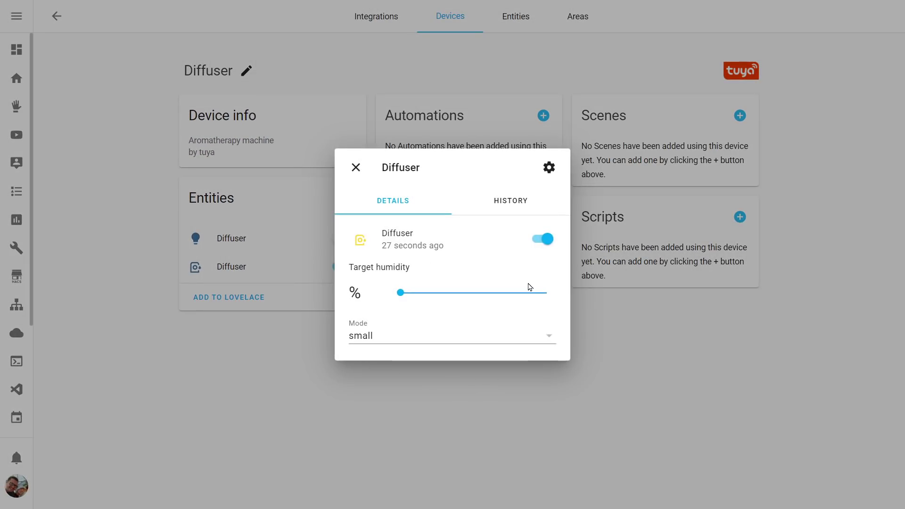
{"action": "left_click", "coordinate": [473, 336]}
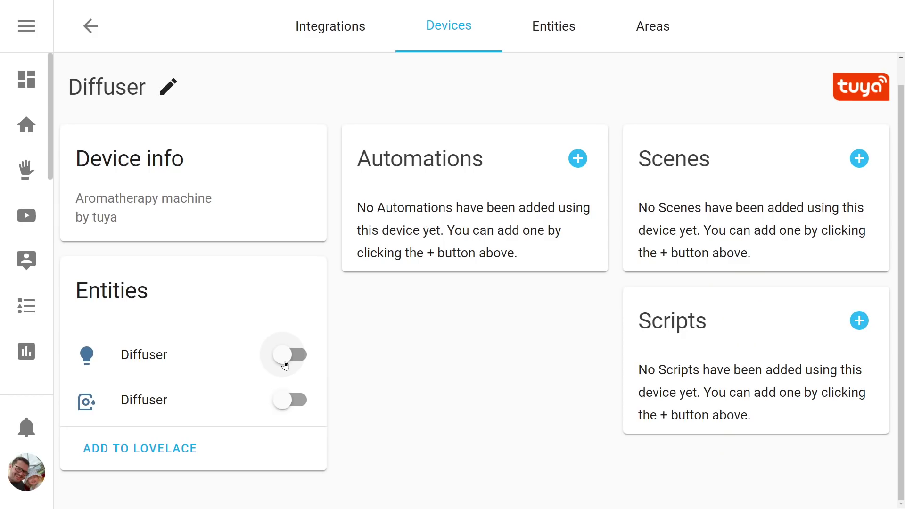
- Try switching on the Diffuser's light, its humidifier, and the light a second time from the device page
{"action": "left_click", "coordinate": [286, 365]}
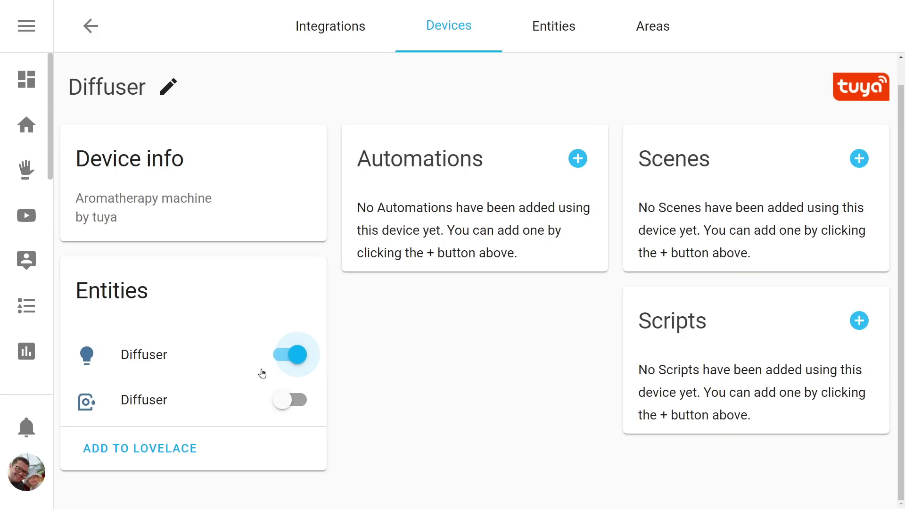
{"action": "left_click", "coordinate": [285, 402]}
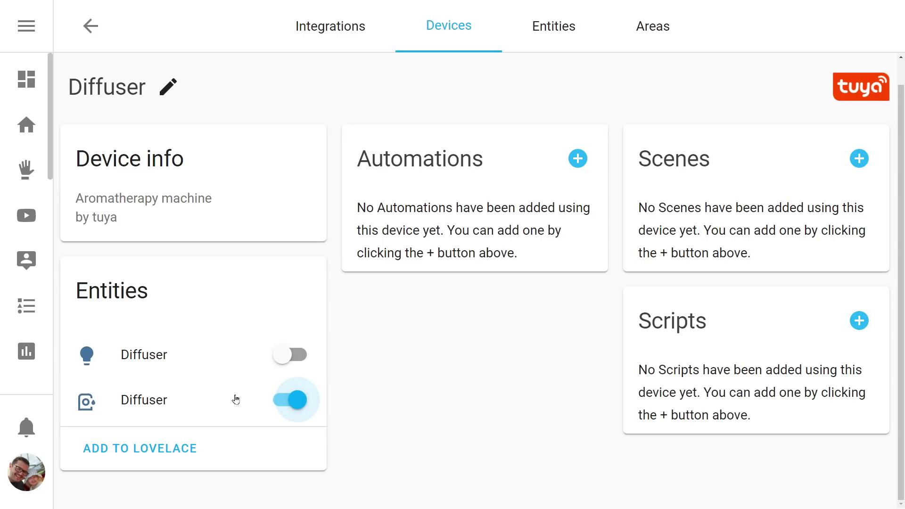
{"action": "left_click", "coordinate": [278, 362]}
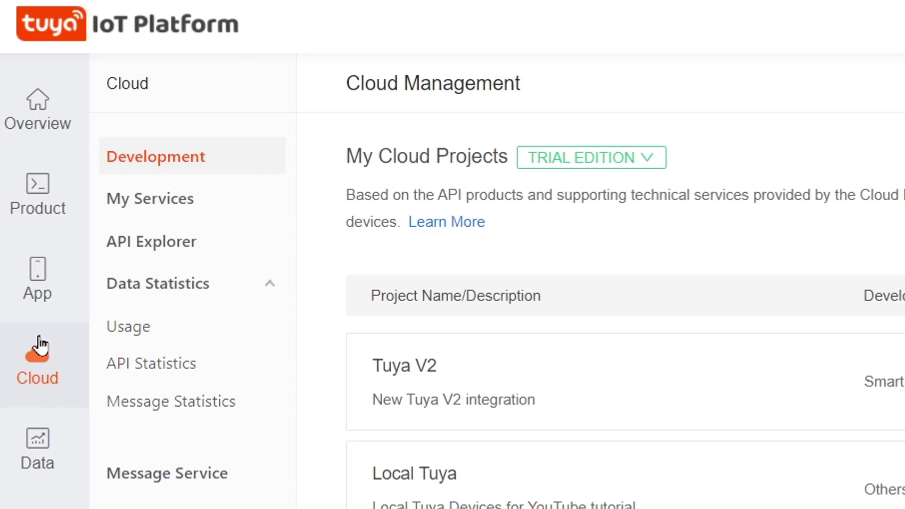
- In the Tuya IoT Platform's cloud services, search for "device s" and open the Device status notification service
{"action": "left_click", "coordinate": [160, 203]}
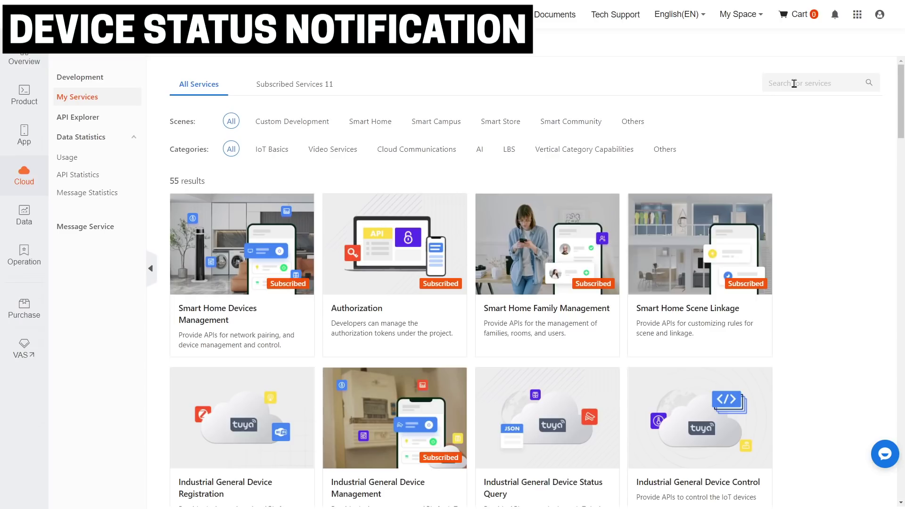
{"action": "left_click", "coordinate": [794, 83]}
{"action": "type", "text": "device s"}
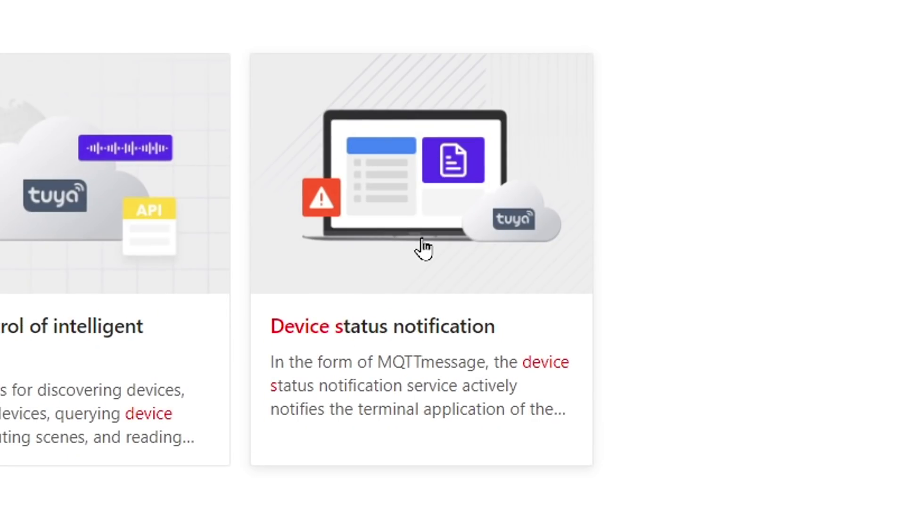
{"action": "left_click", "coordinate": [424, 248]}
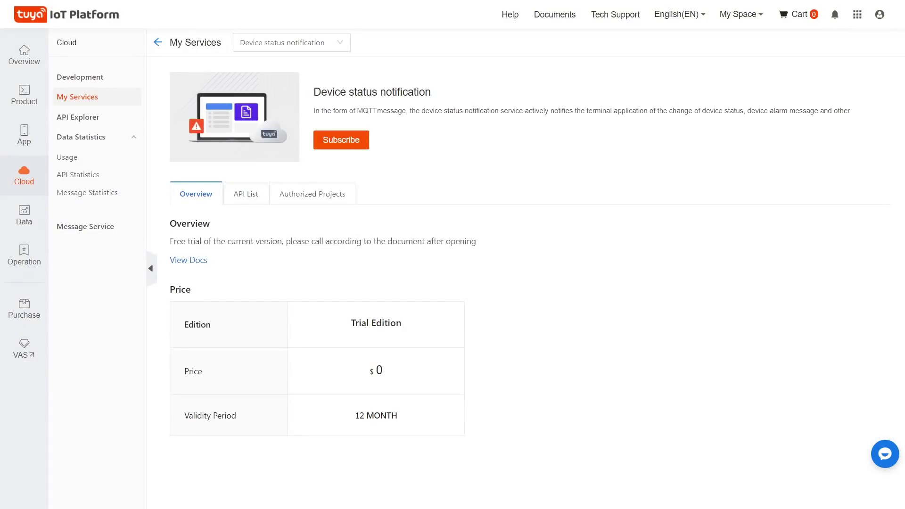
- Subscribe to the Device status notification service with the Trial Edition and submit the order
{"action": "left_click", "coordinate": [347, 146]}
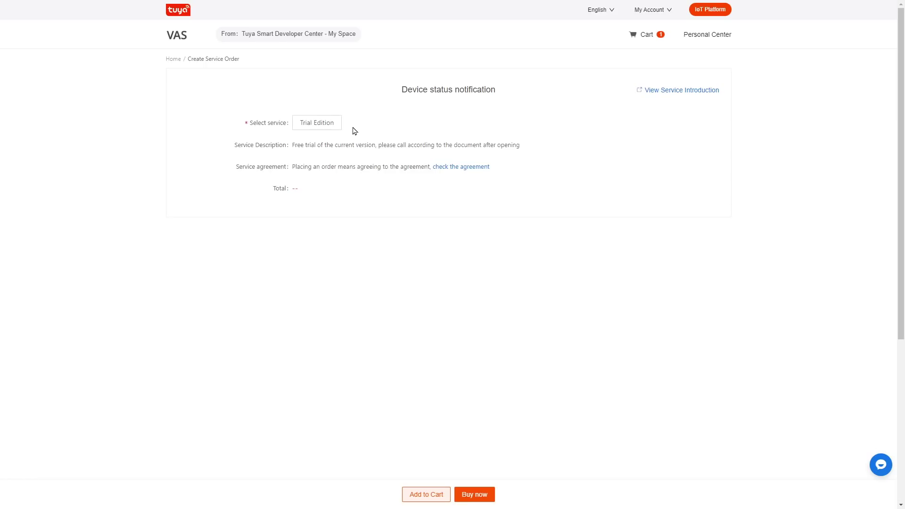
{"action": "left_click", "coordinate": [307, 126]}
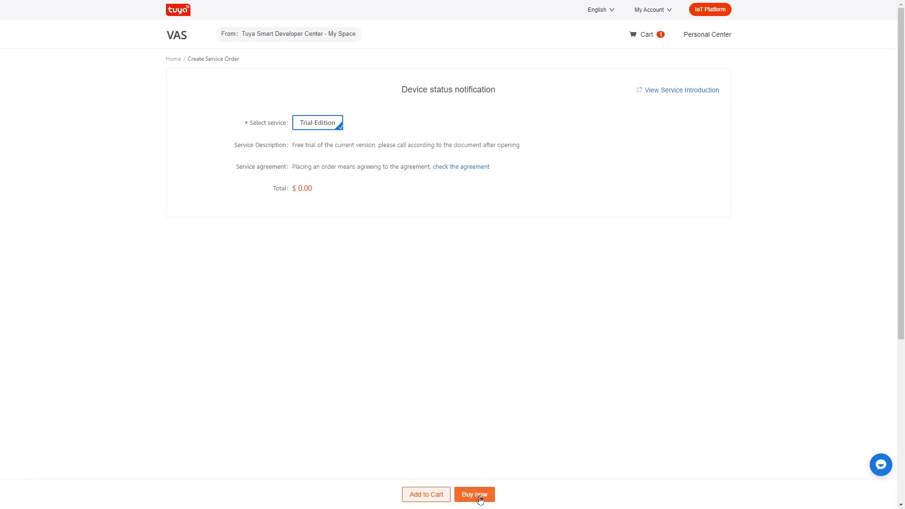
{"action": "left_click", "coordinate": [475, 495]}
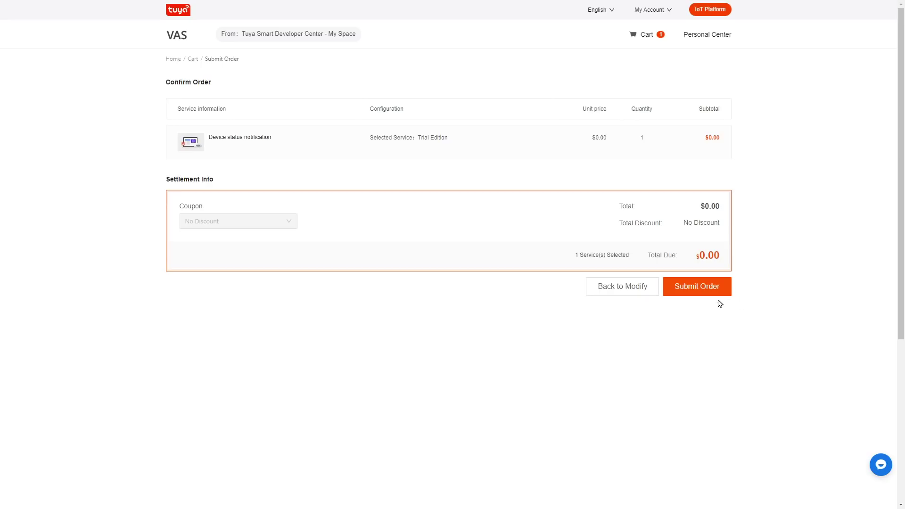
{"action": "left_click", "coordinate": [691, 292]}
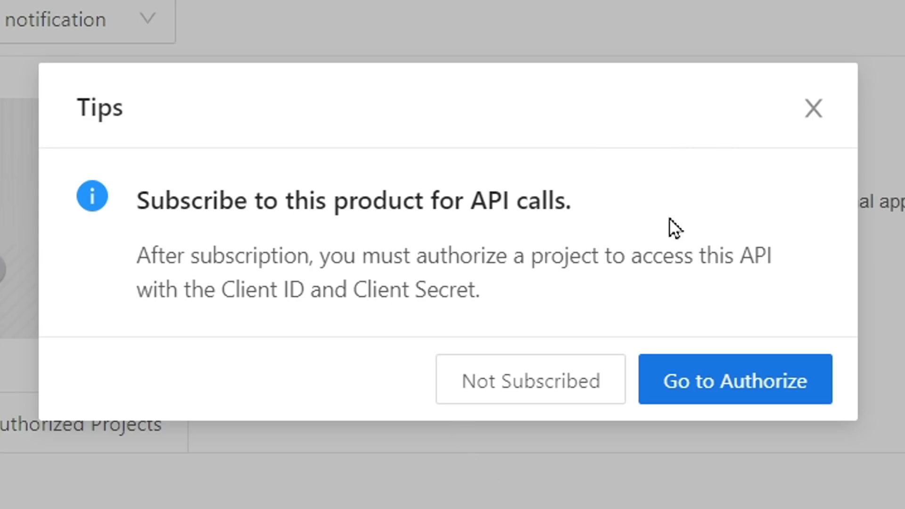
- Authorize the Tuya V2 project to access the Device status notification API
{"action": "left_click", "coordinate": [723, 389]}
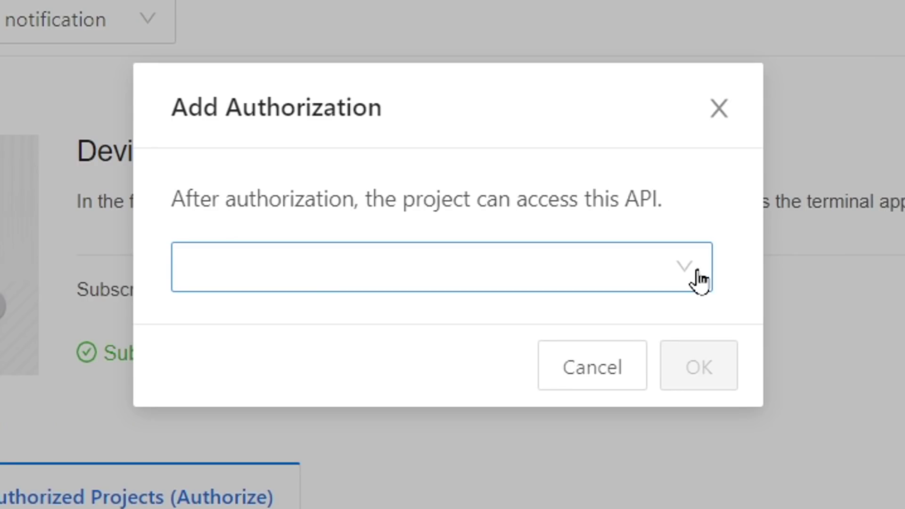
{"action": "left_click", "coordinate": [702, 280]}
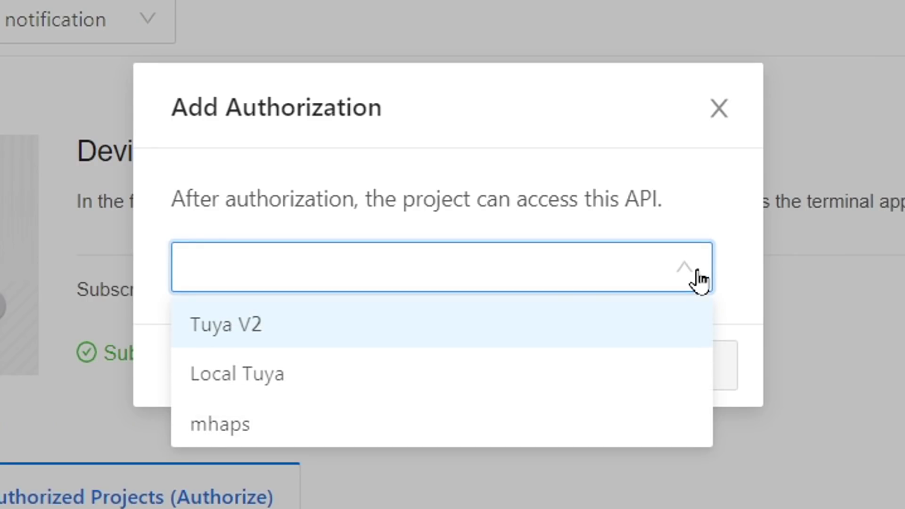
{"action": "left_click", "coordinate": [451, 333]}
{"action": "left_click", "coordinate": [709, 377]}
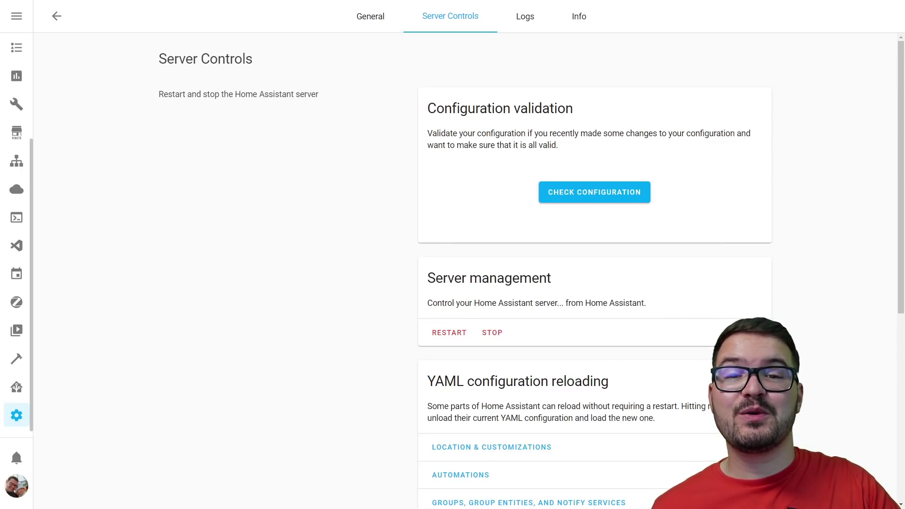
{"action": "left_click", "coordinate": [451, 339]}
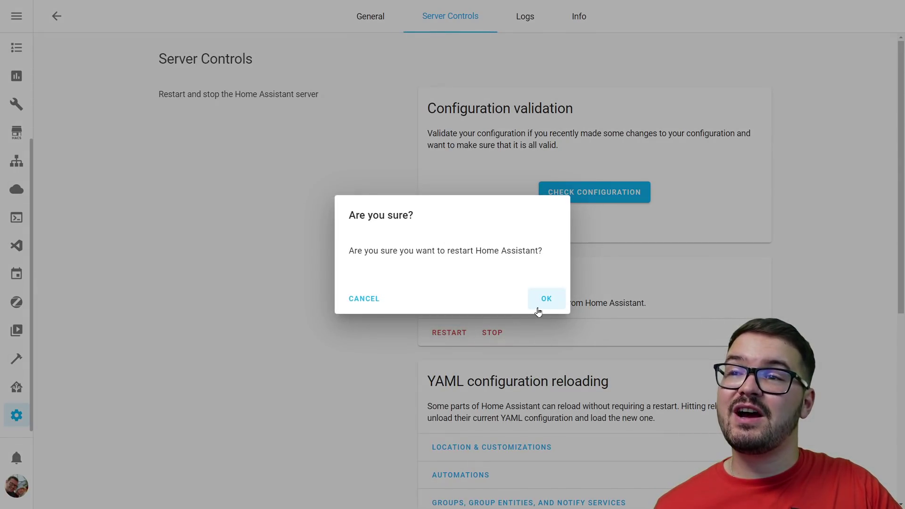
{"action": "left_click", "coordinate": [545, 305]}
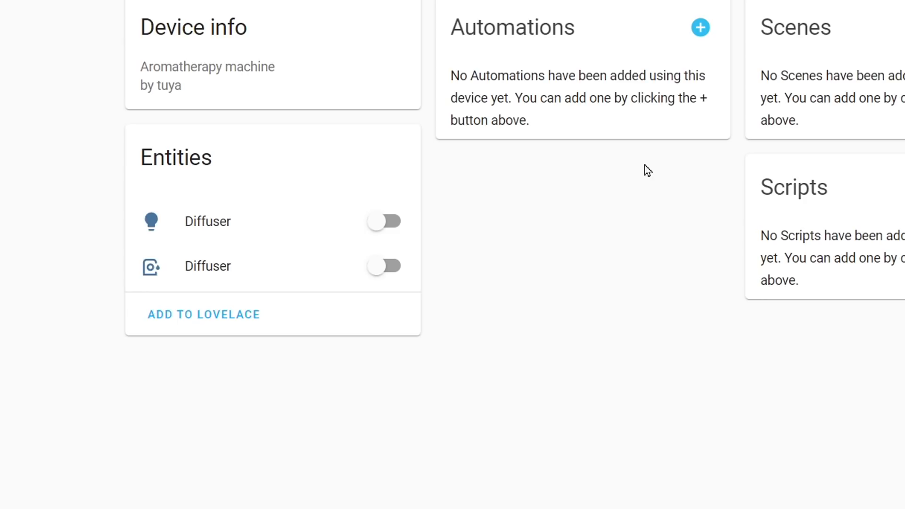
- Test the Diffuser by switching its light and humidifier on, both off, and only the light on again
{"action": "left_click", "coordinate": [375, 227]}
{"action": "left_click", "coordinate": [383, 271]}
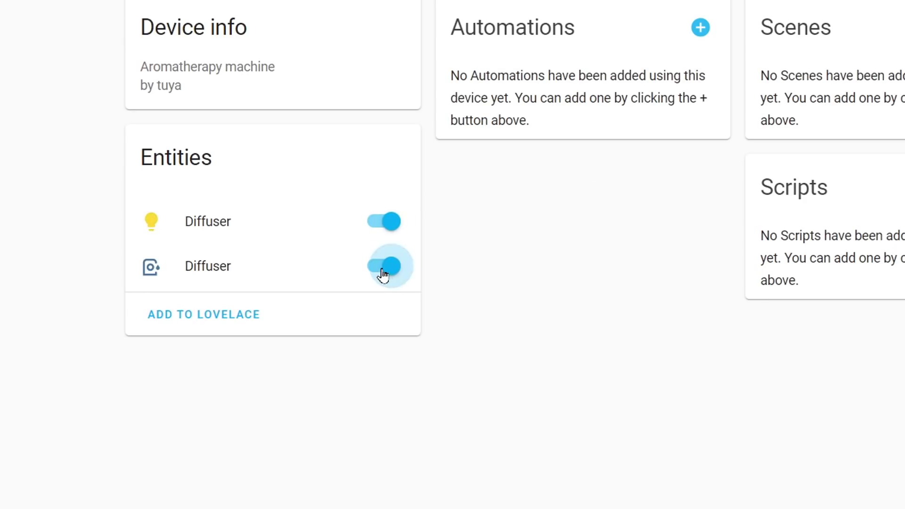
{"action": "left_click", "coordinate": [395, 228]}
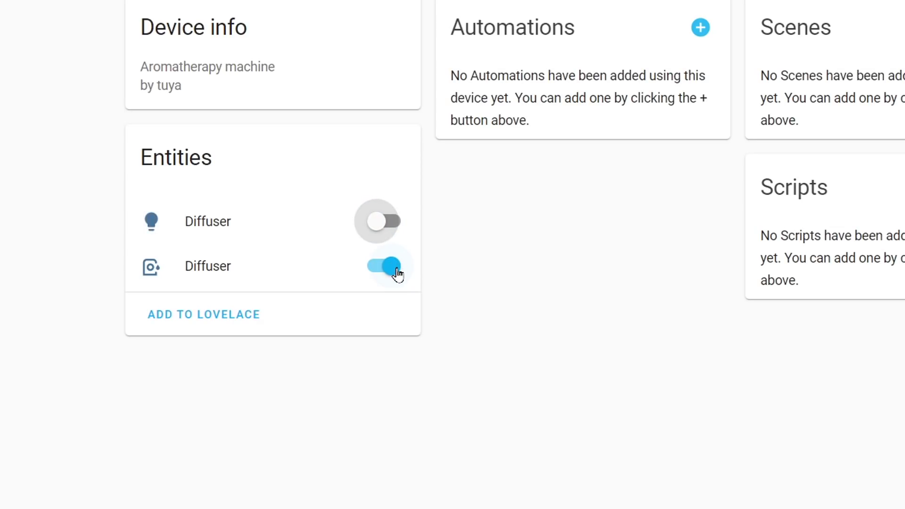
{"action": "left_click", "coordinate": [397, 272]}
{"action": "left_click", "coordinate": [370, 231]}
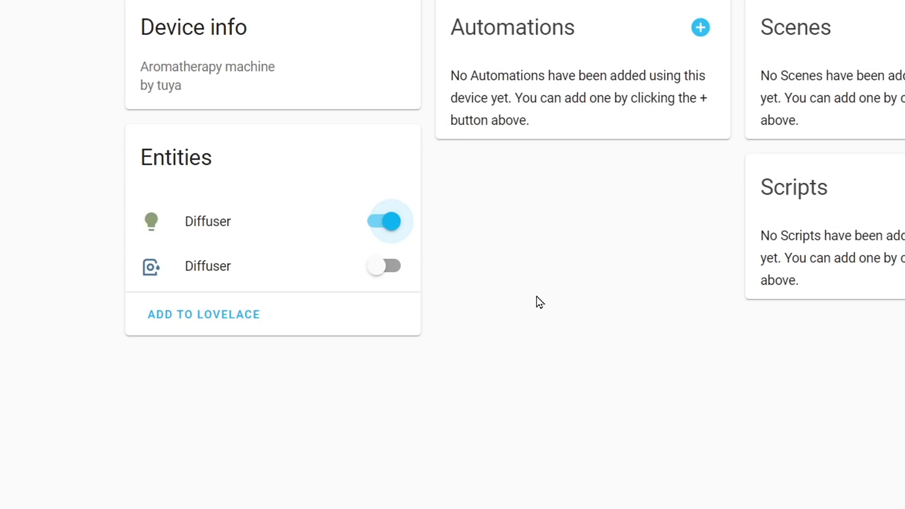
- Open the Diffuser light entity's controls and switch the light off and back on
{"action": "left_click", "coordinate": [155, 228]}
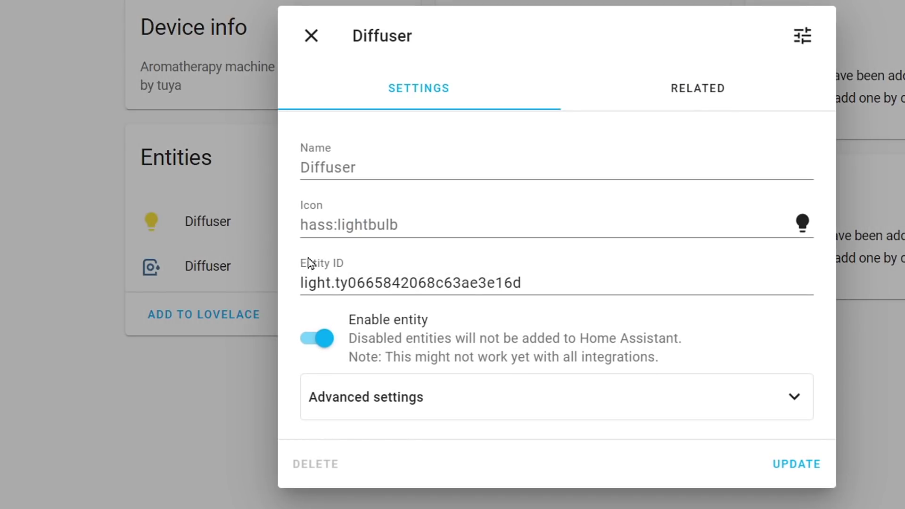
{"action": "left_click", "coordinate": [809, 36]}
{"action": "left_click", "coordinate": [707, 262]}
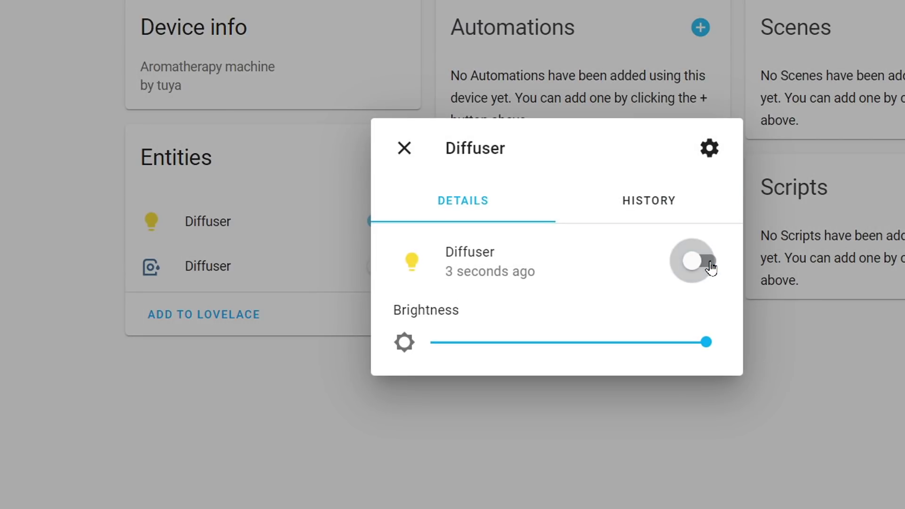
{"action": "left_click", "coordinate": [679, 271]}
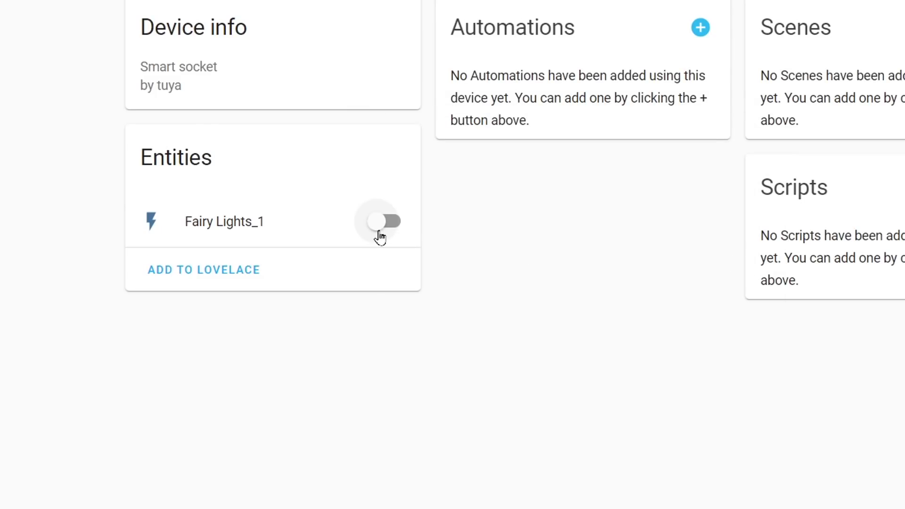
- Switch on Fairy Lights_1 and Light-1 from their device pages
{"action": "left_click", "coordinate": [380, 238]}
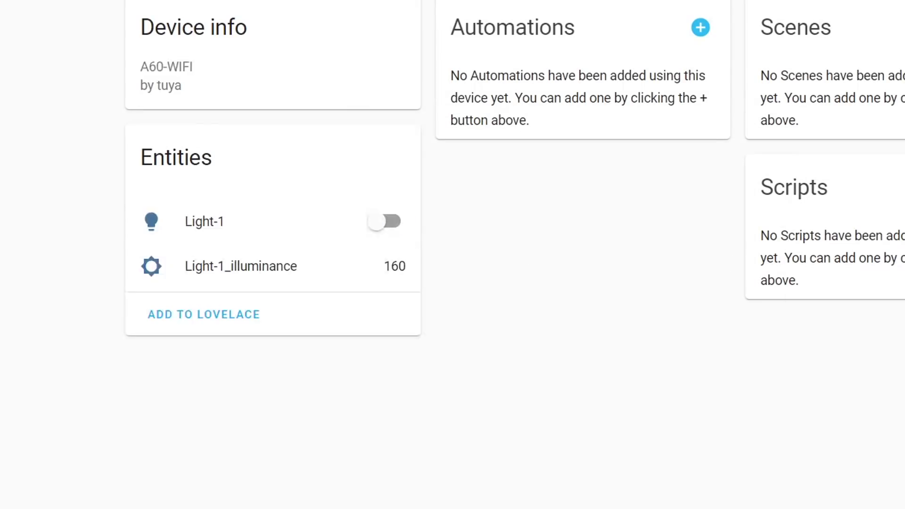
{"action": "left_click", "coordinate": [379, 236]}
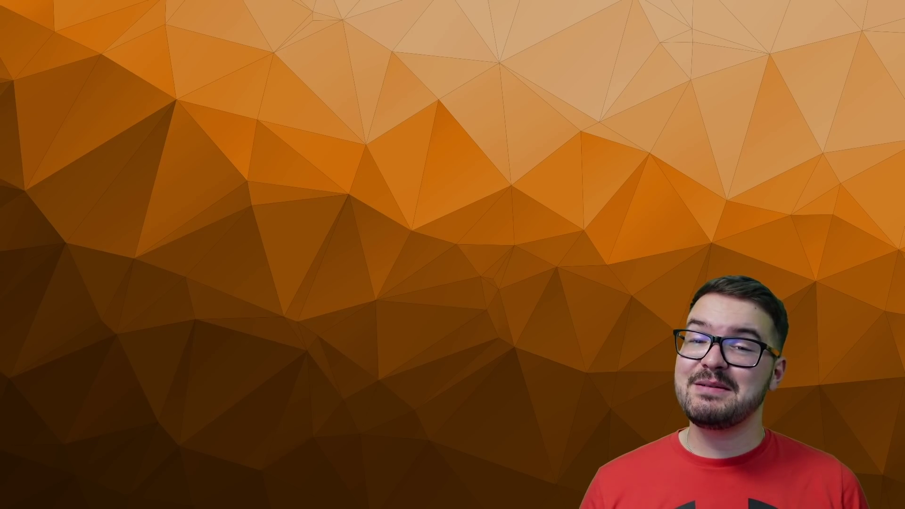